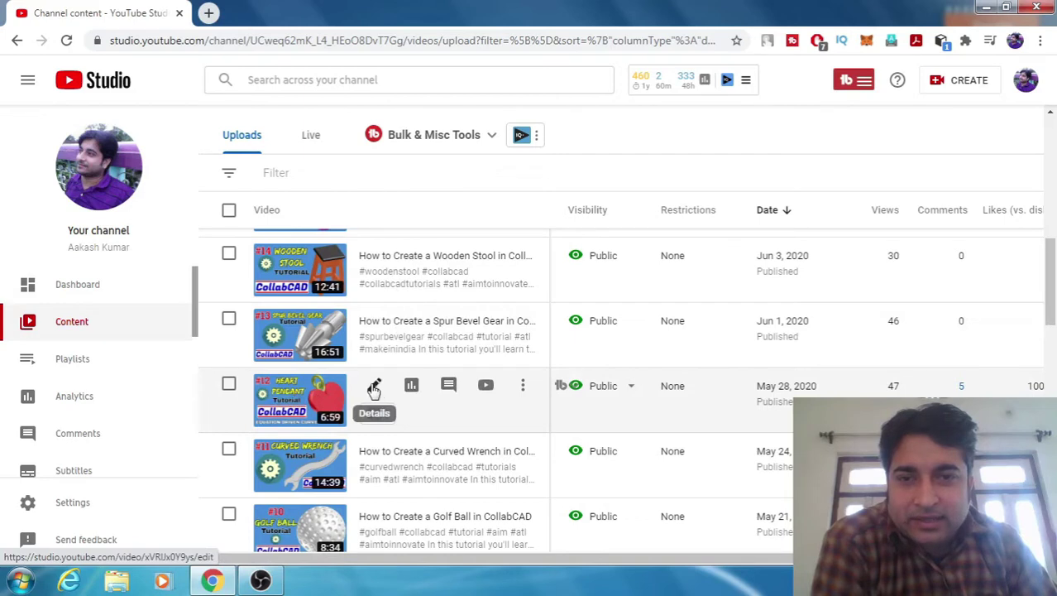
Step: Open the details page of the Heart Shaped Pendant CollabCAD tutorial video
click(375, 387)
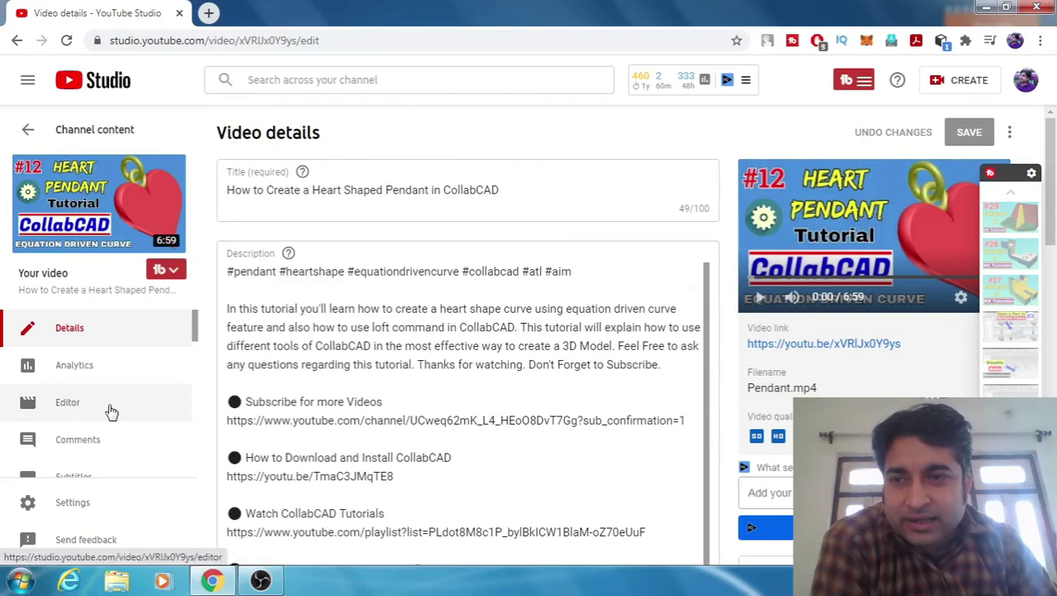
Step: Load the pendant video in the editor and watch its intro, pausing where it ends
click(67, 404)
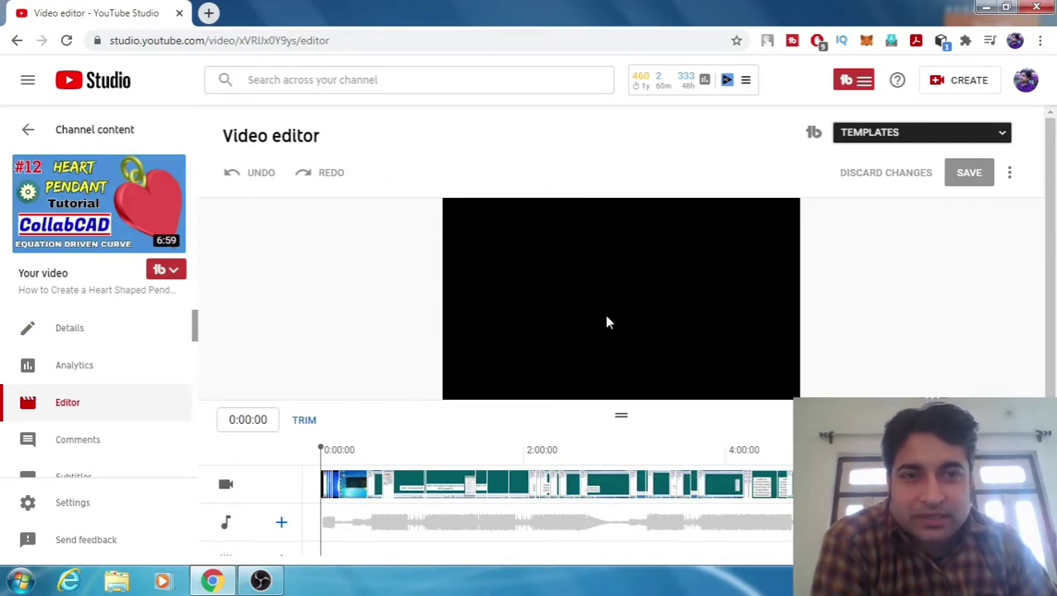
mouse_move(621, 298)
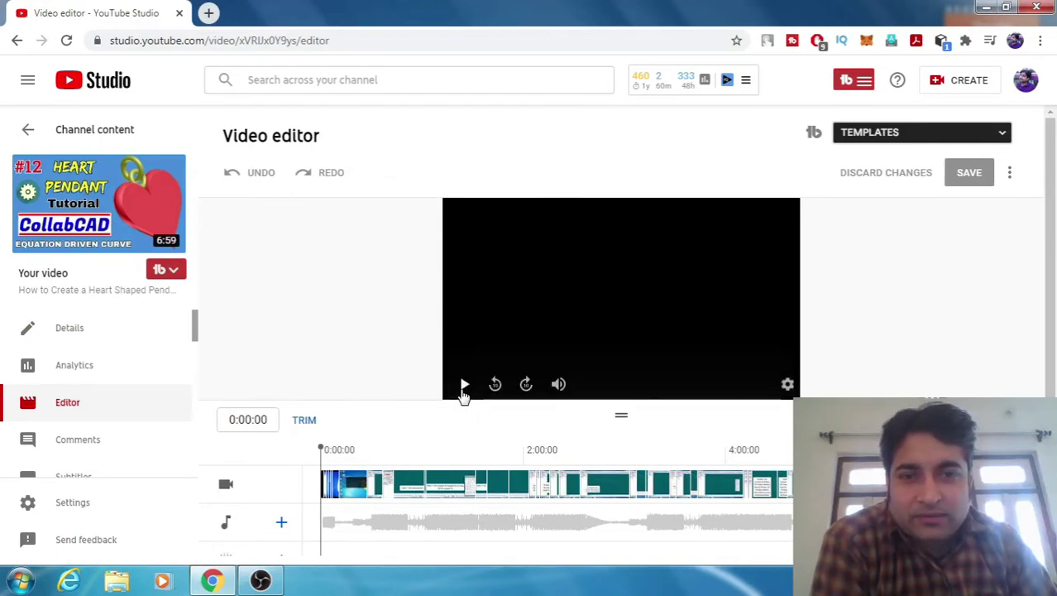
click(463, 384)
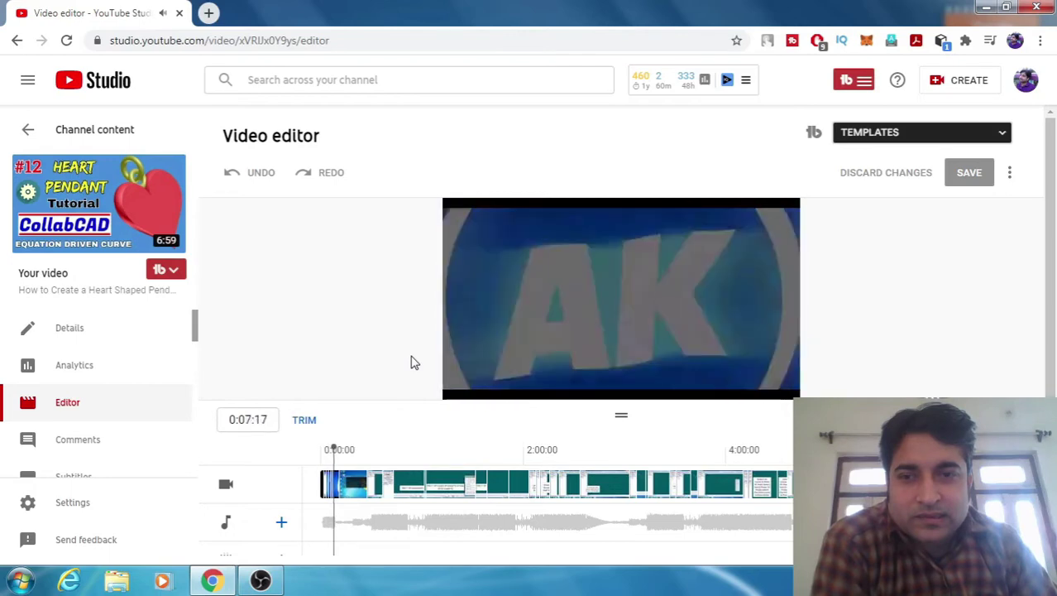
click(466, 386)
text(00)
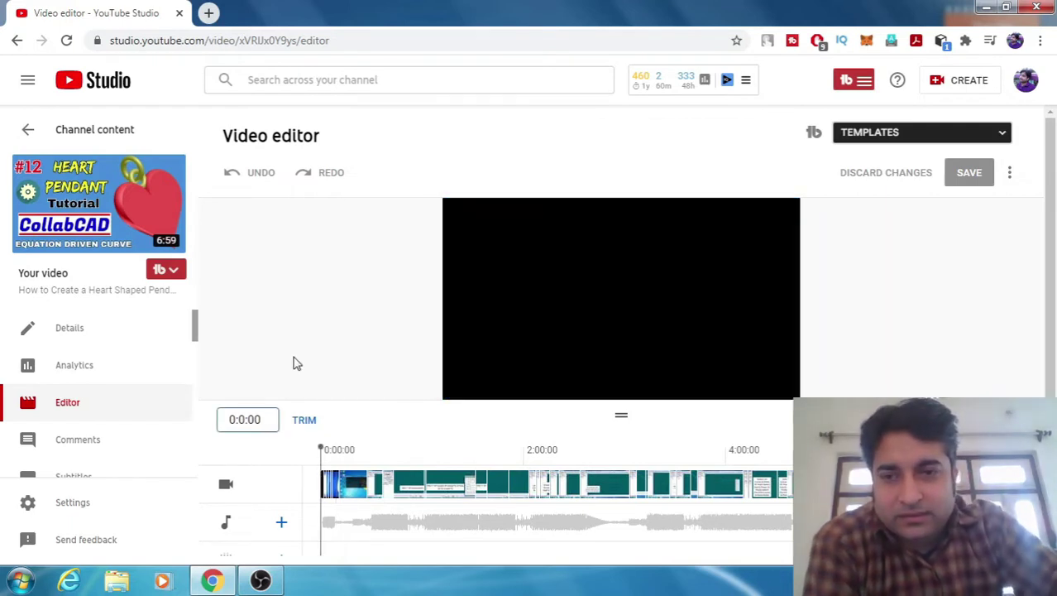
Step: Set the editor's current time to 0:08:05, the end of the intro
key(BackSpace)
text(8)
key(Right)
key(Right)
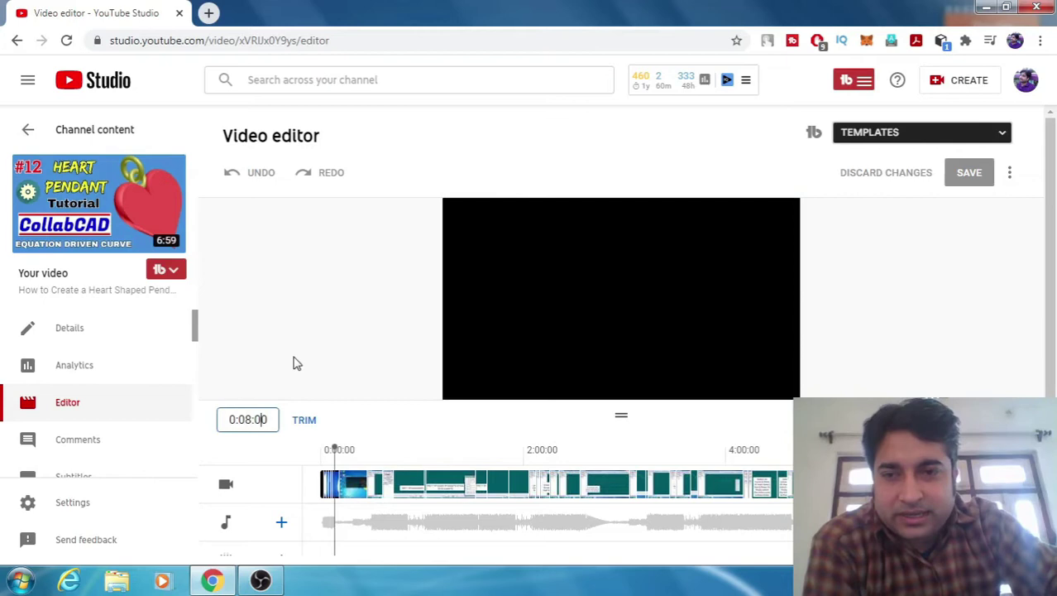
key(BackSpace)
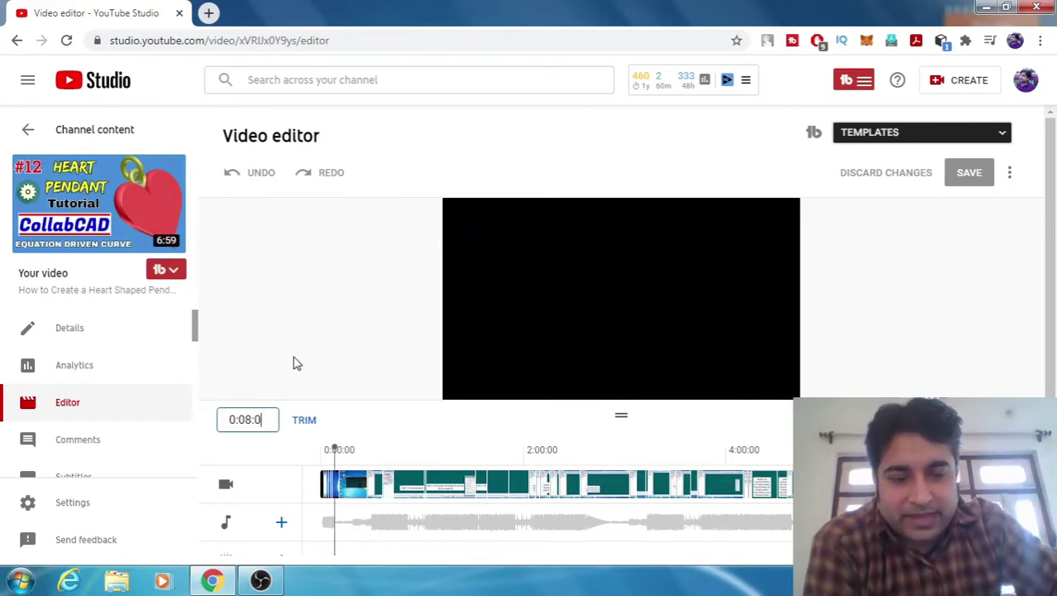
text(5)
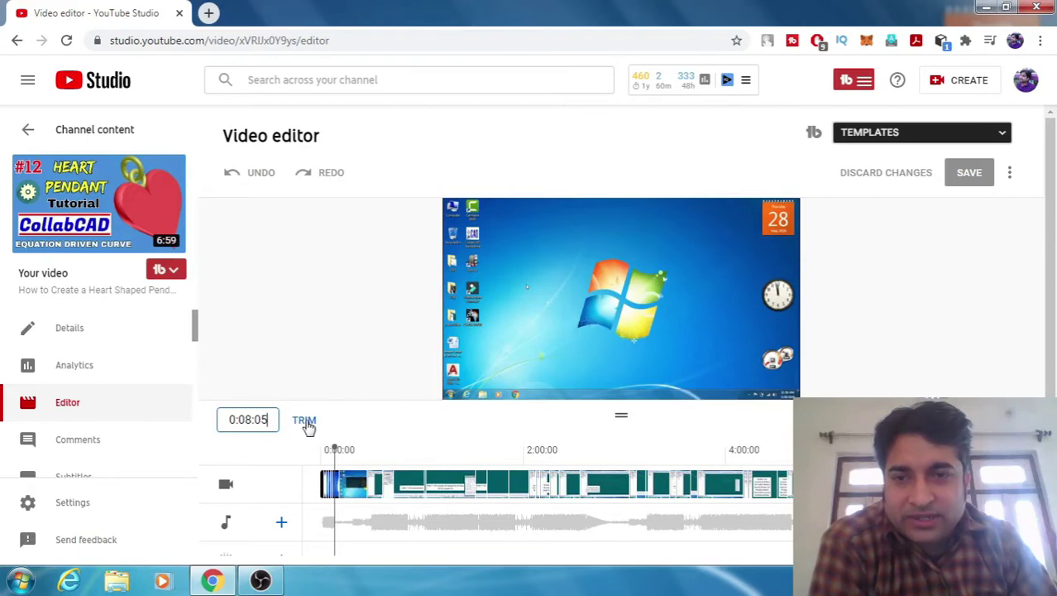
Step: Enter trim mode and zoom the timeline so it shows from 0:00:00
click(305, 422)
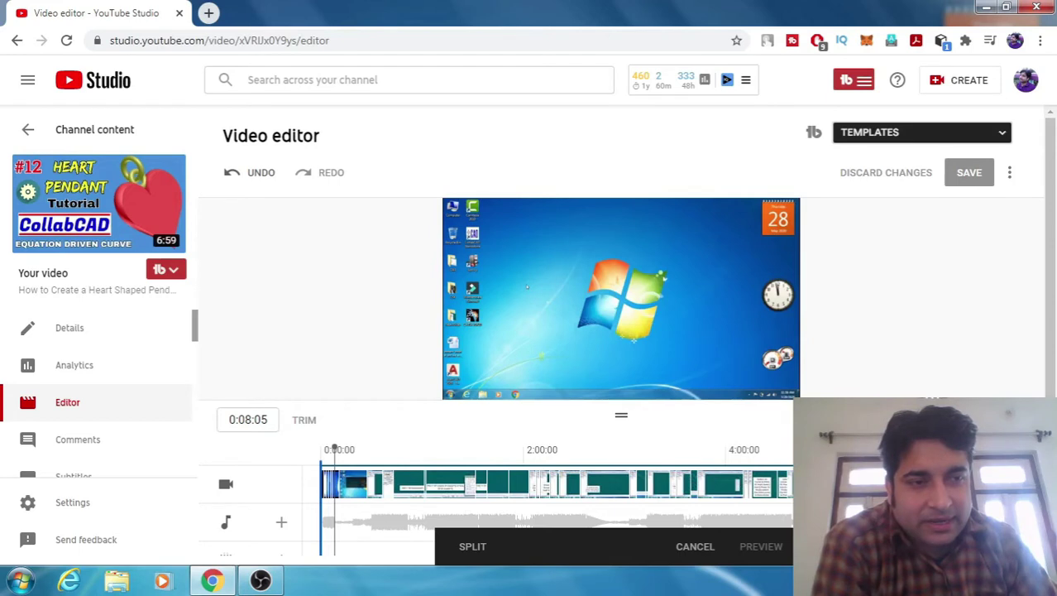
scroll(546, 484, up, 3)
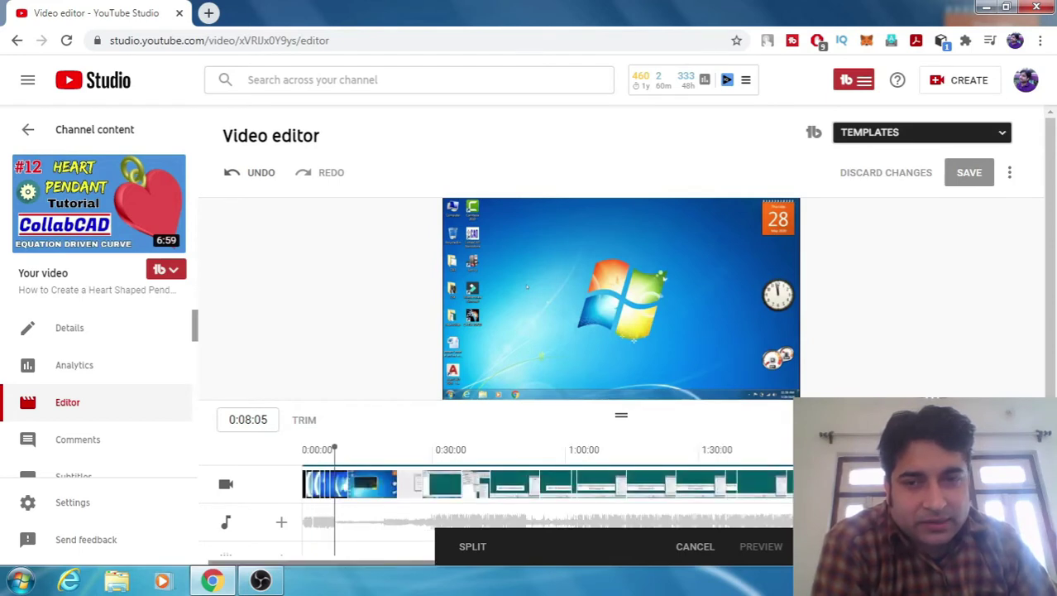
scroll(546, 484, up, 2)
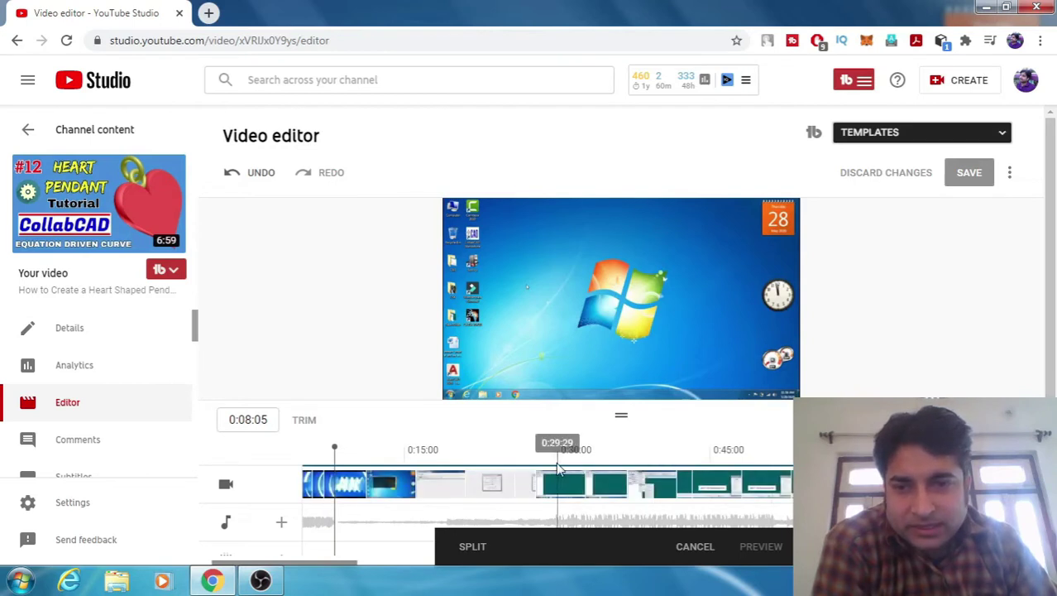
scroll(450, 483, up, 3)
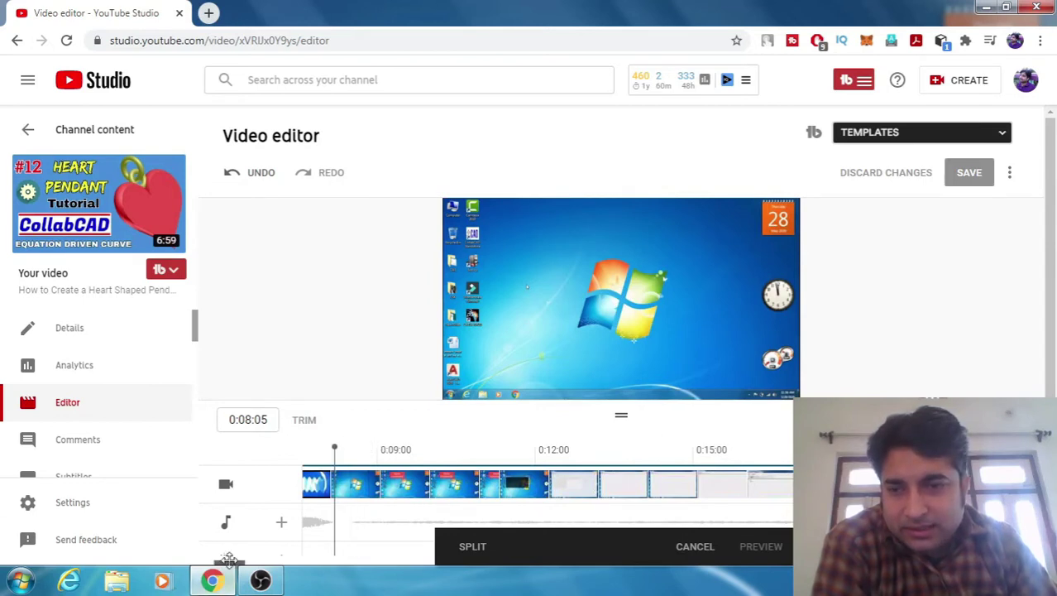
drag(201, 569, 196, 568)
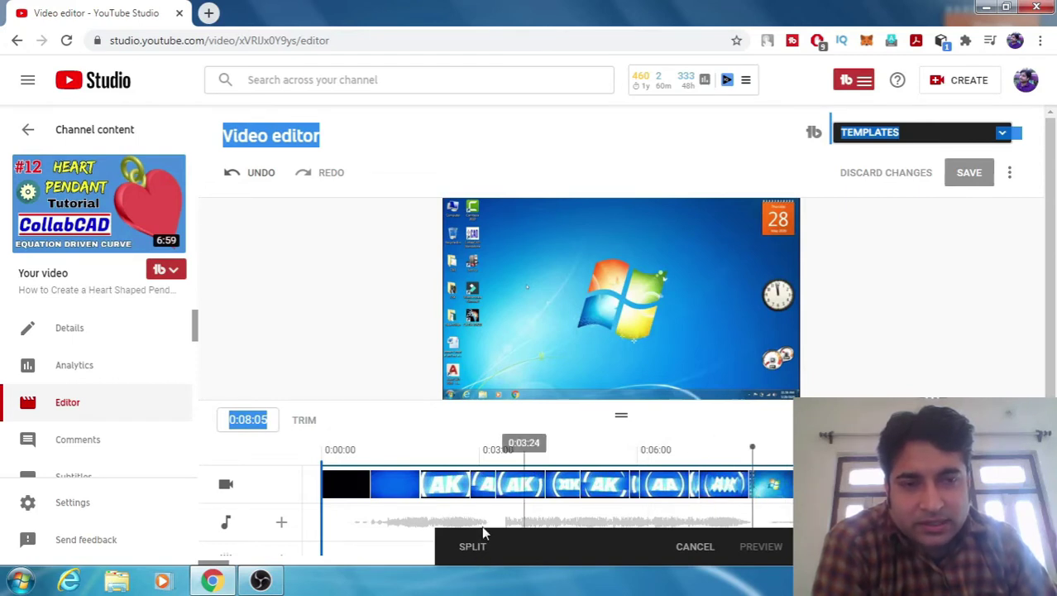
Step: Split the clip at 0:08:05 and drag the trim handle to exclude the intro
click(478, 551)
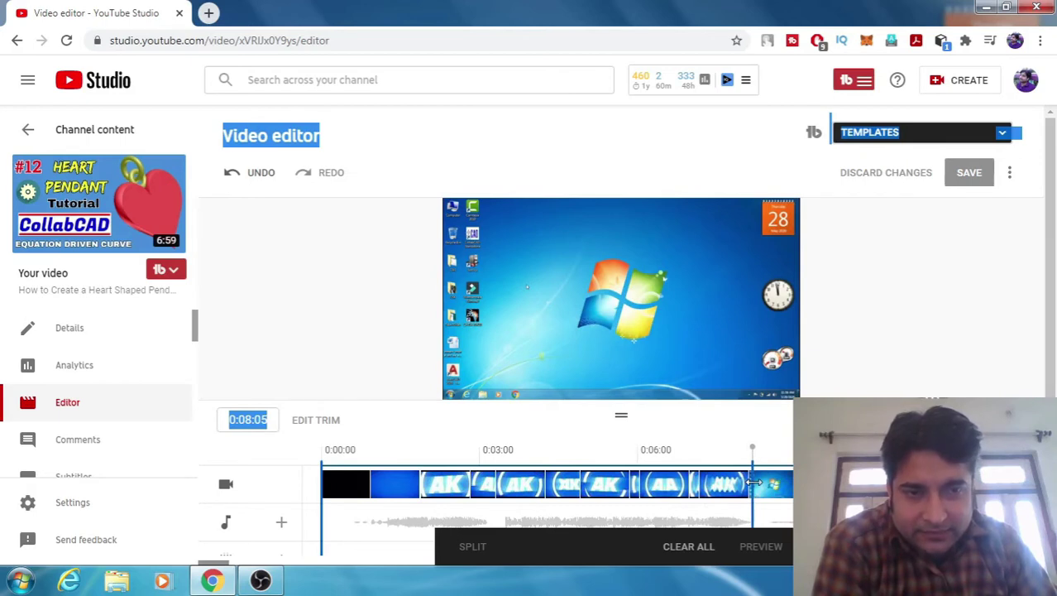
drag(705, 478, 320, 494)
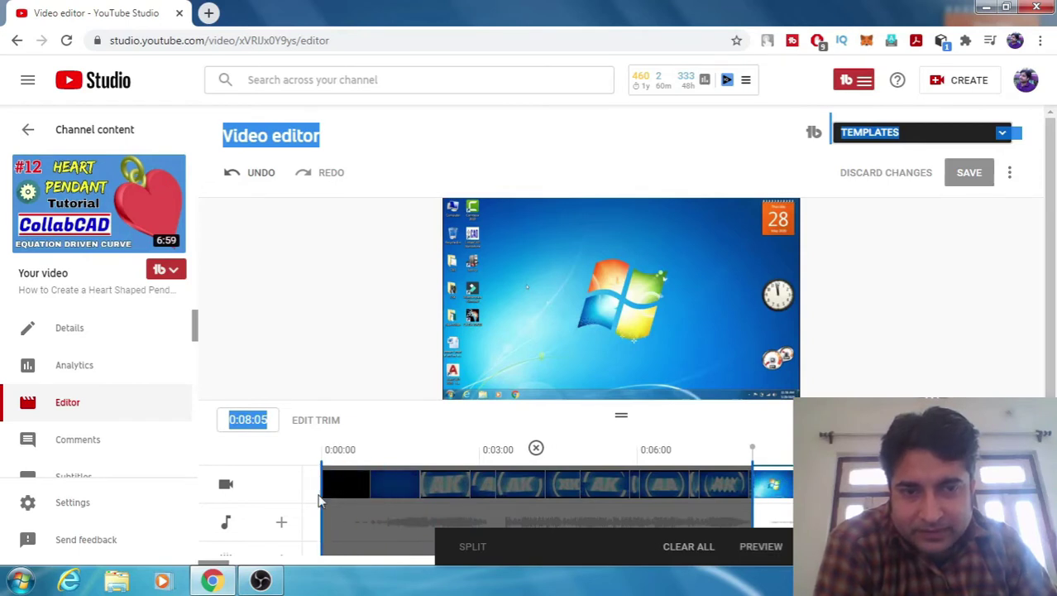
click(408, 486)
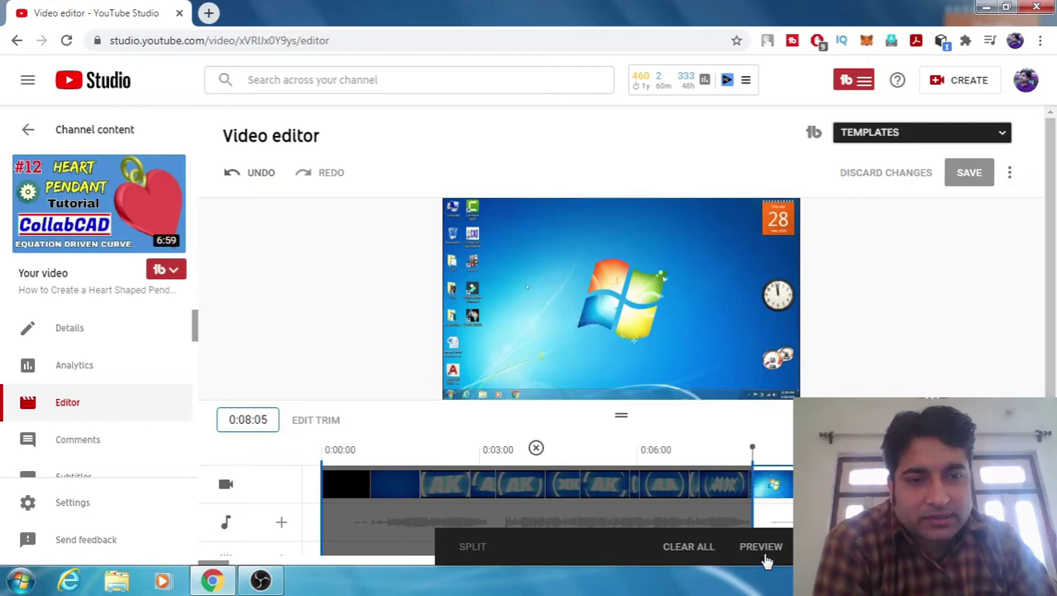
Step: Apply the trim and play back the trimmed video, pausing at 0:12:07
click(762, 548)
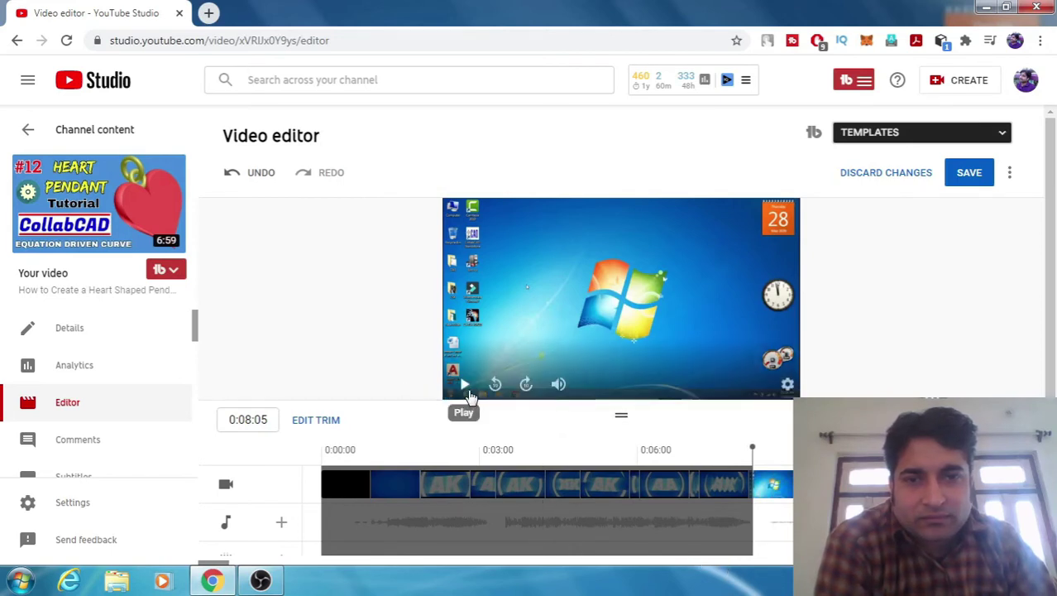
click(469, 397)
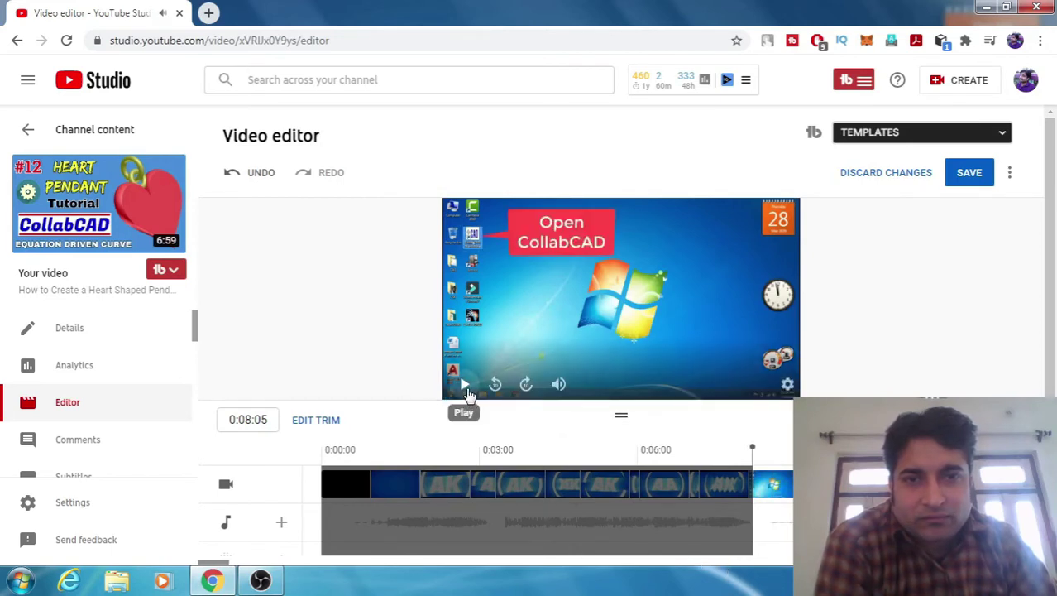
click(464, 384)
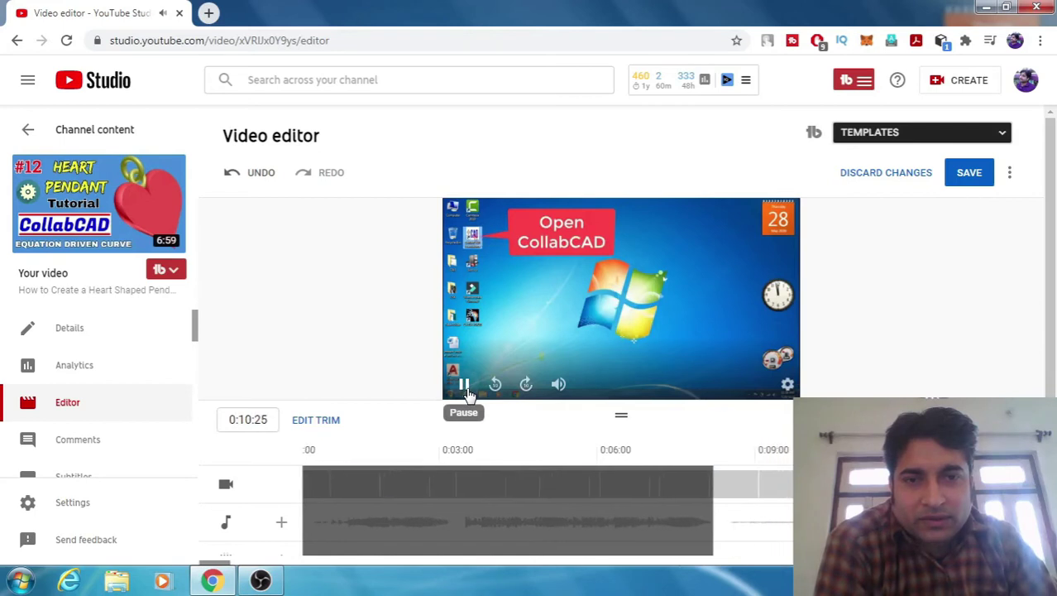
click(464, 385)
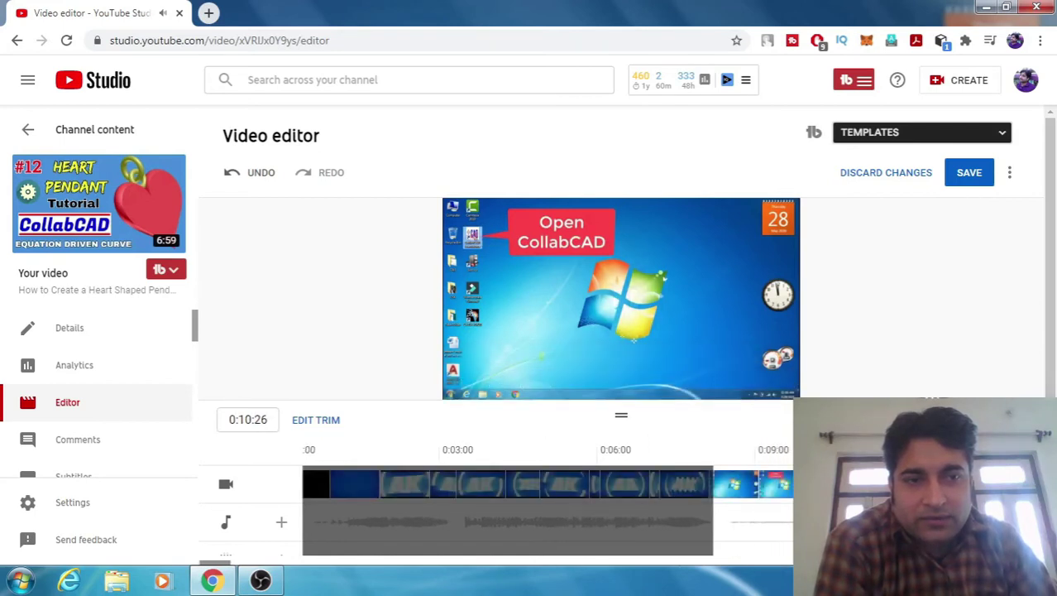
drag(576, 451, 441, 526)
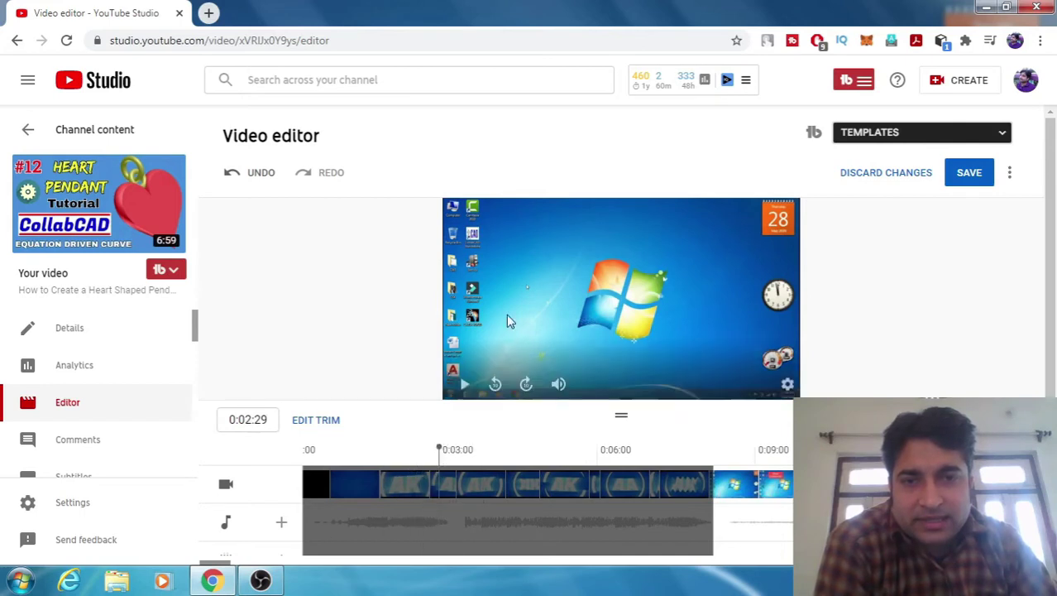
mouse_move(620, 298)
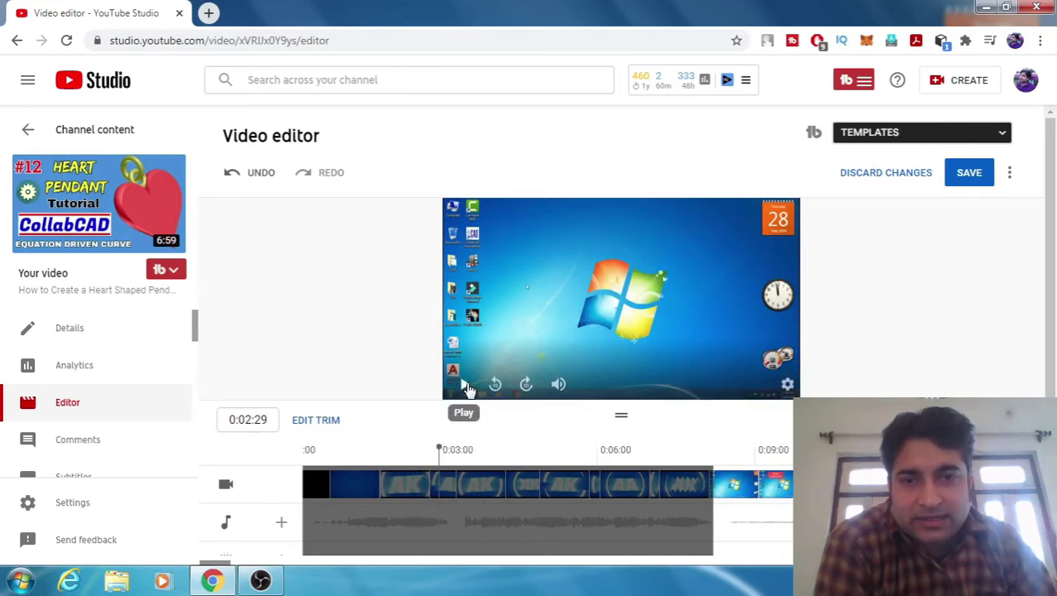
click(465, 385)
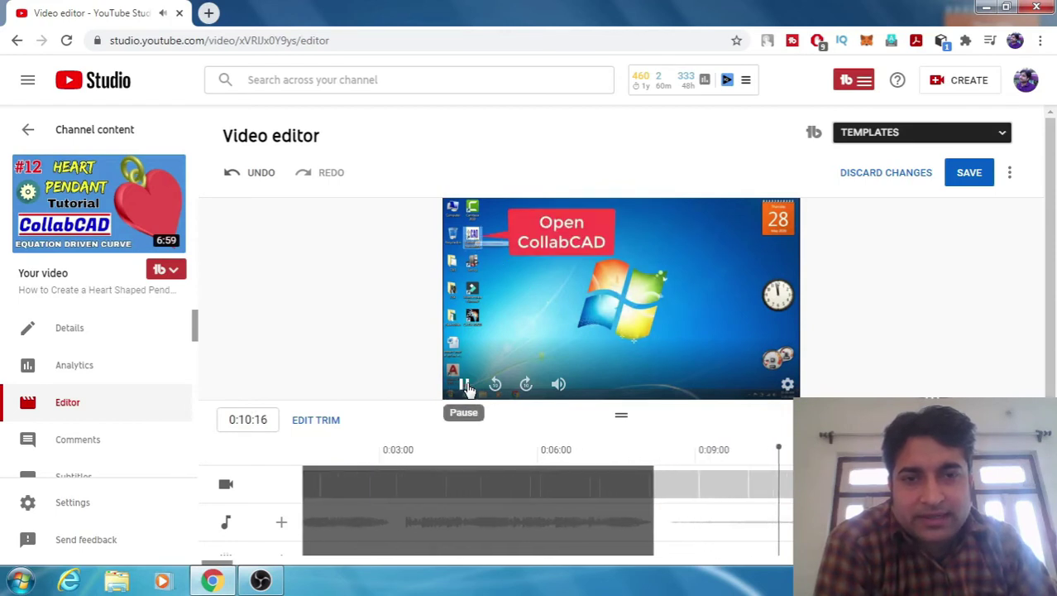
click(464, 387)
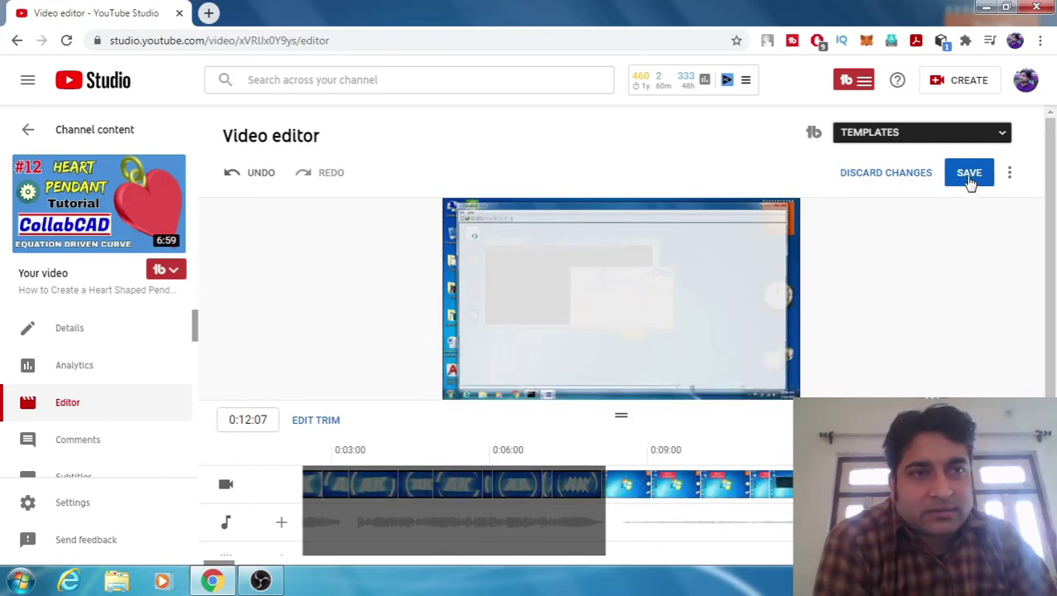
Step: Save the trimmed edit, confirming in the Save changes? dialog
click(969, 176)
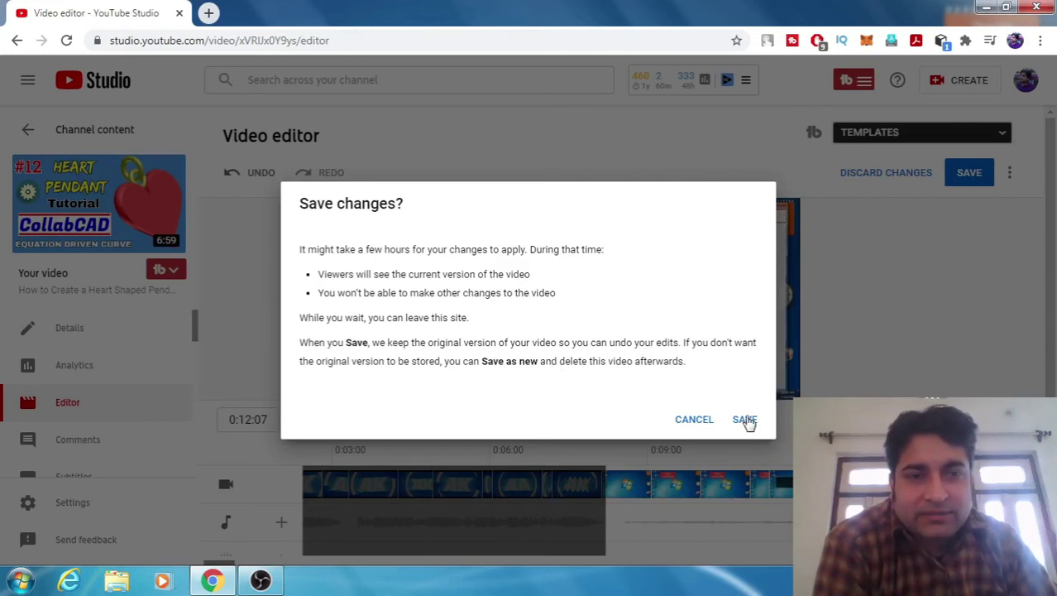
click(745, 420)
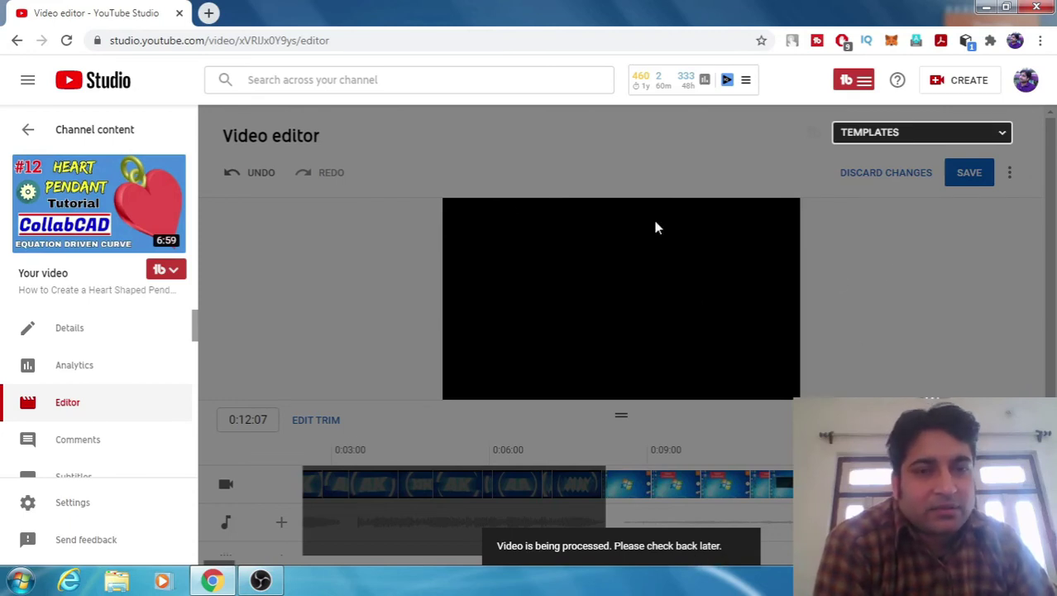
Step: Return to Channel content and find the heart pendant video, now Processing at 6:51
click(94, 132)
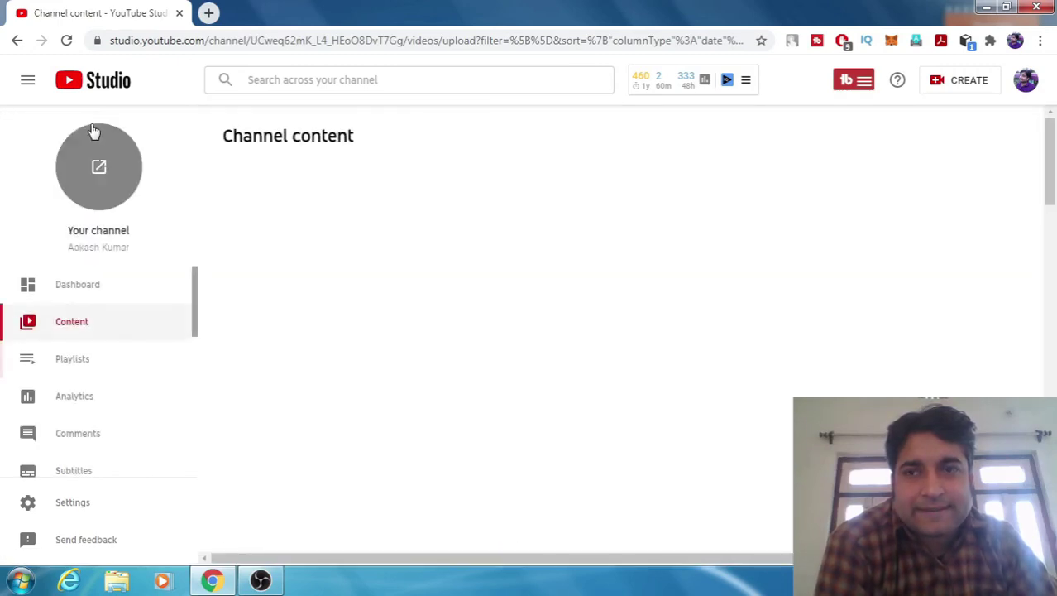
scroll(447, 338, down, 1)
scroll(448, 338, down, 4)
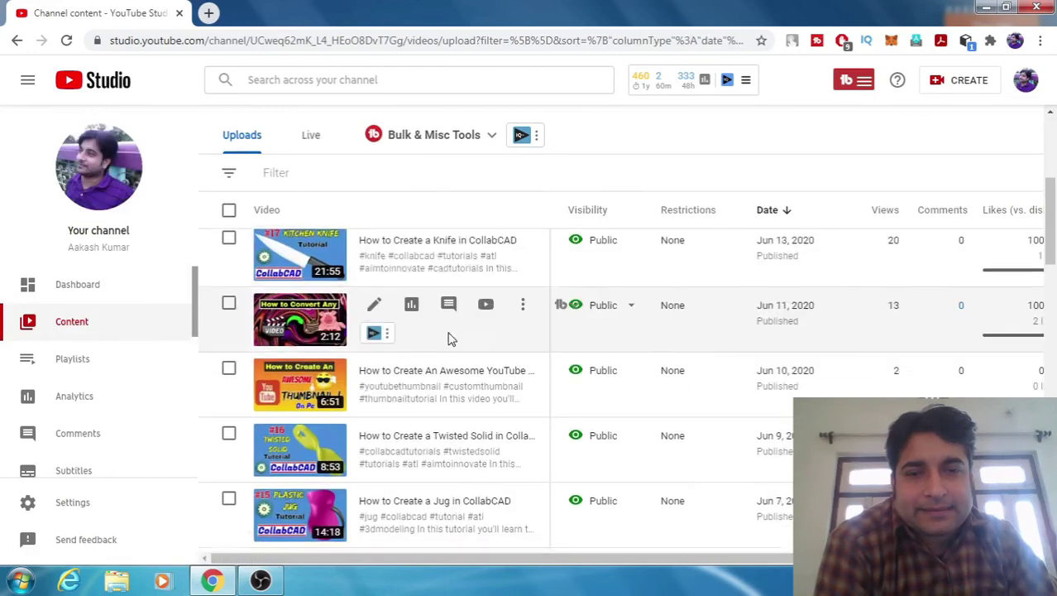
scroll(449, 337, down, 5)
scroll(449, 338, up, 1)
scroll(448, 338, up, 1)
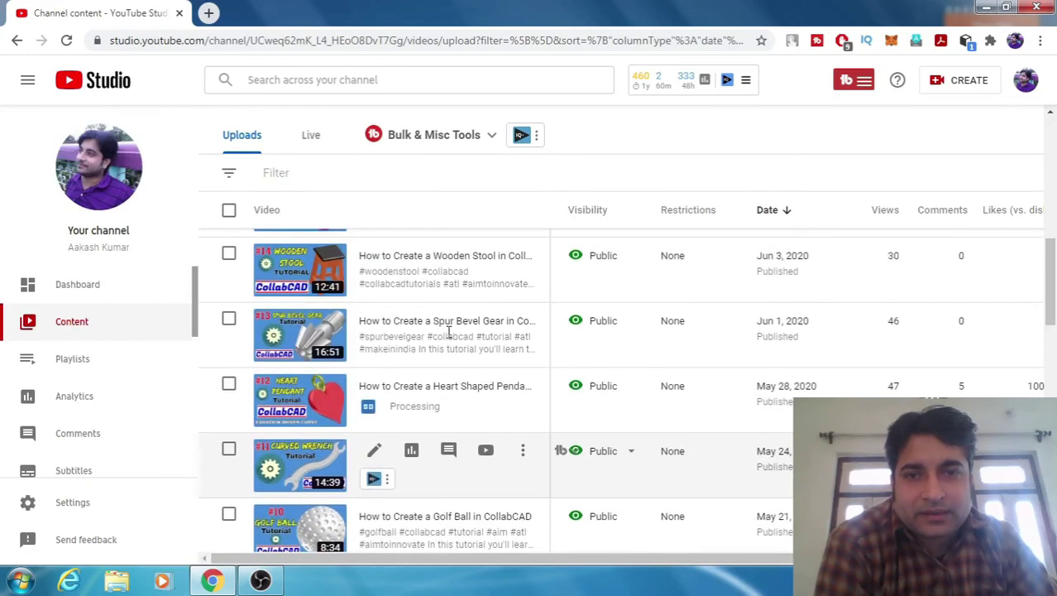